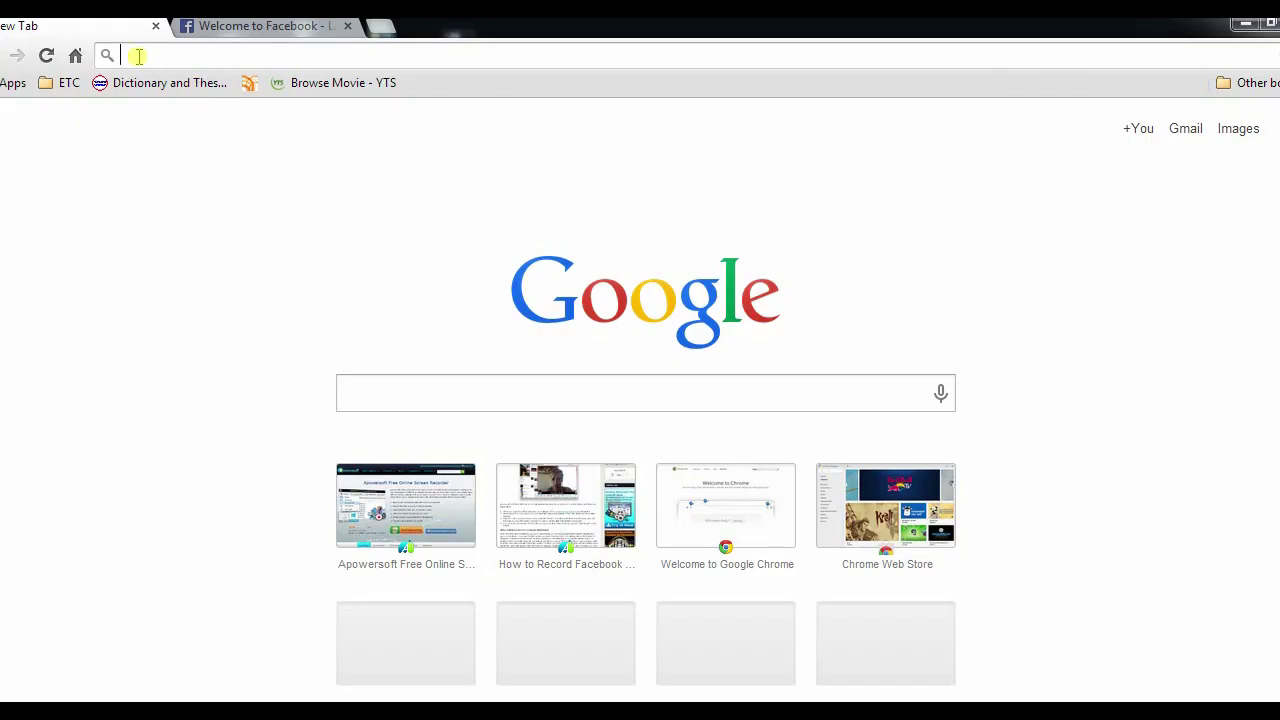
# Step: Load the apowersoft.com/record-facebook-video-calls.html article in Chrome
pyautogui.write('http://www.apowersoft.com/record-facebook-video-calls.html')
pyautogui.press('Return')
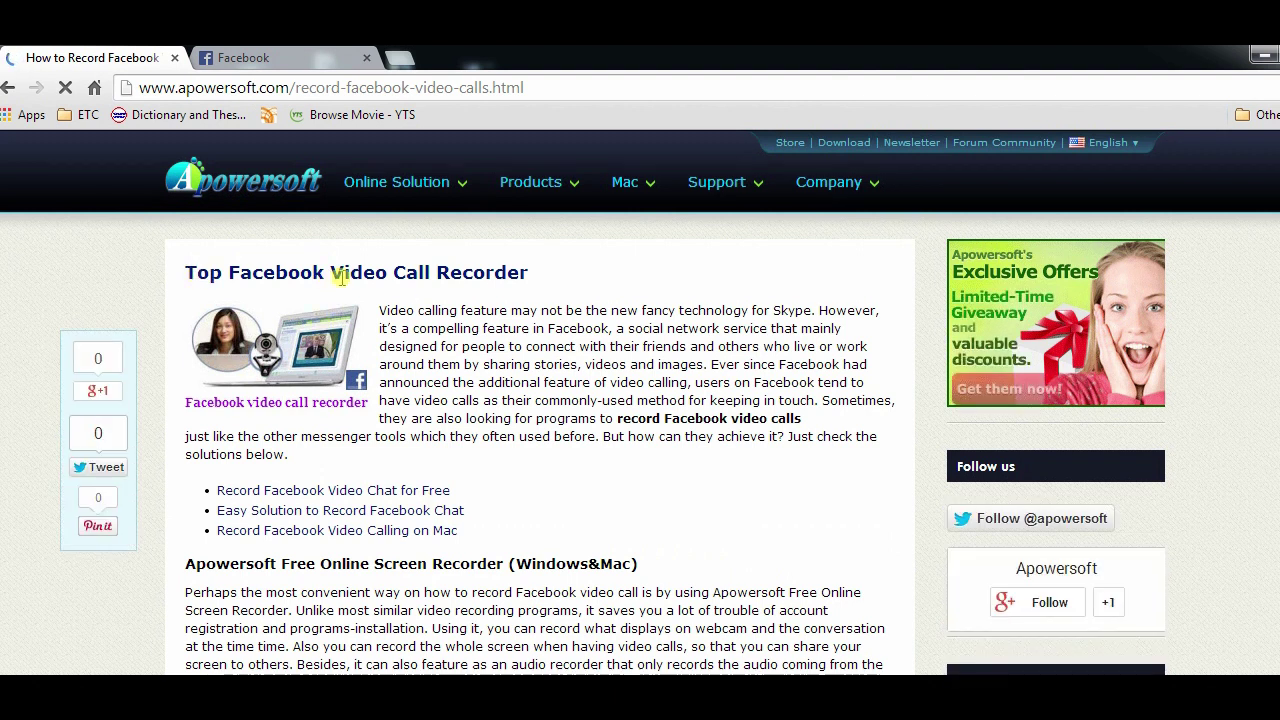
# Step: Follow the article's 'Facebook video call recorder' link to the Free Online Screen Recorder page
pyautogui.scroll(-5, 424, 198)
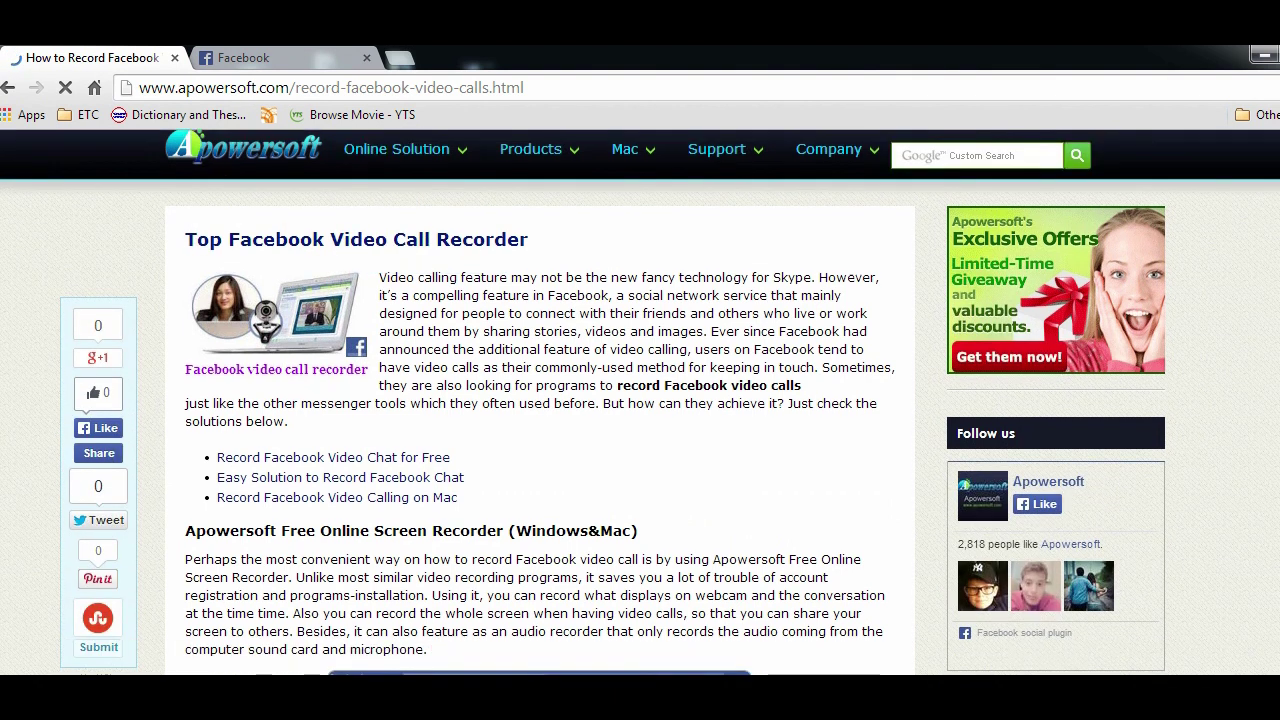
pyautogui.scroll(-2, 540, 400)
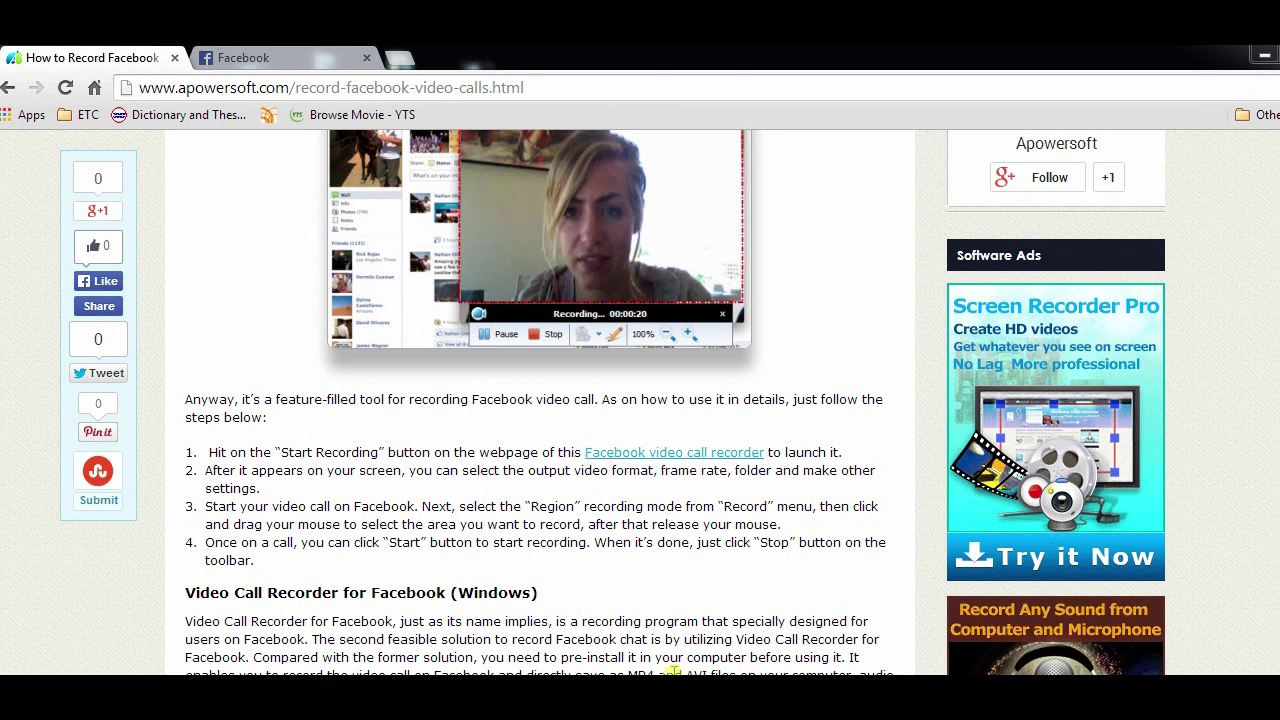
pyautogui.click(700, 452)
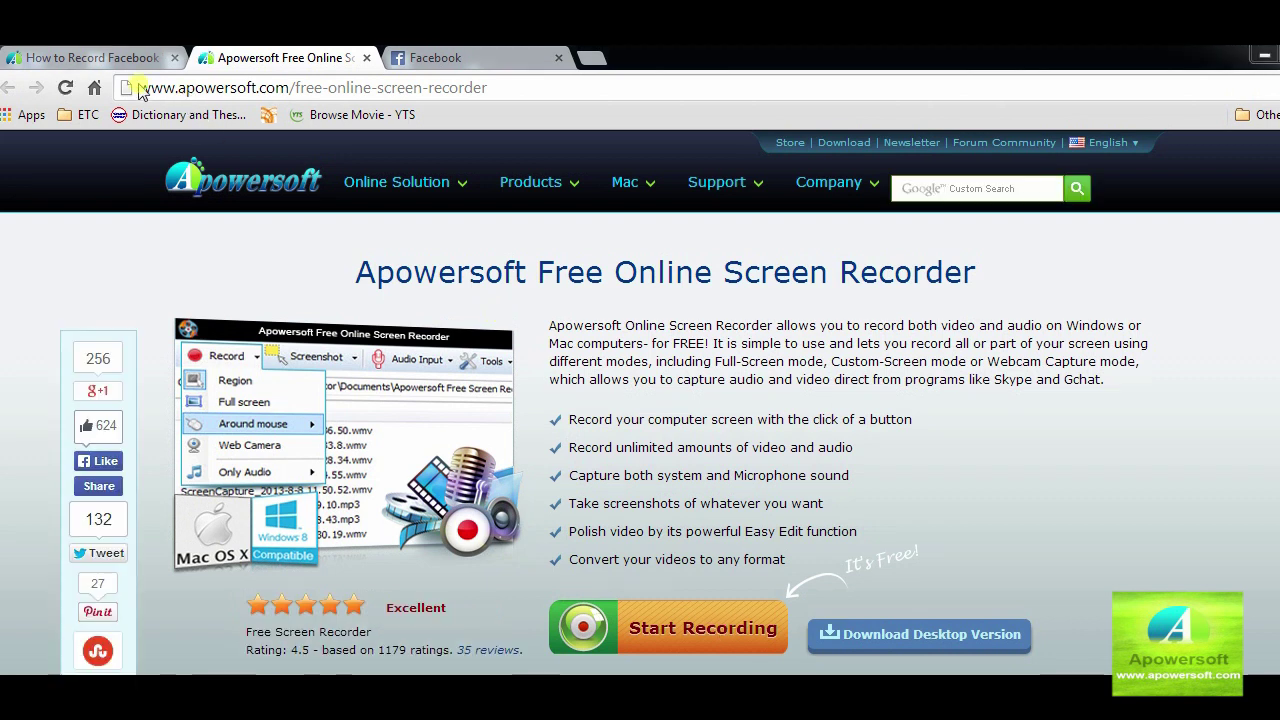
# Step: Launch the recorder applet with the orange Start Recording button
pyautogui.moveTo(107, 70); pyautogui.dragTo(520, 104)
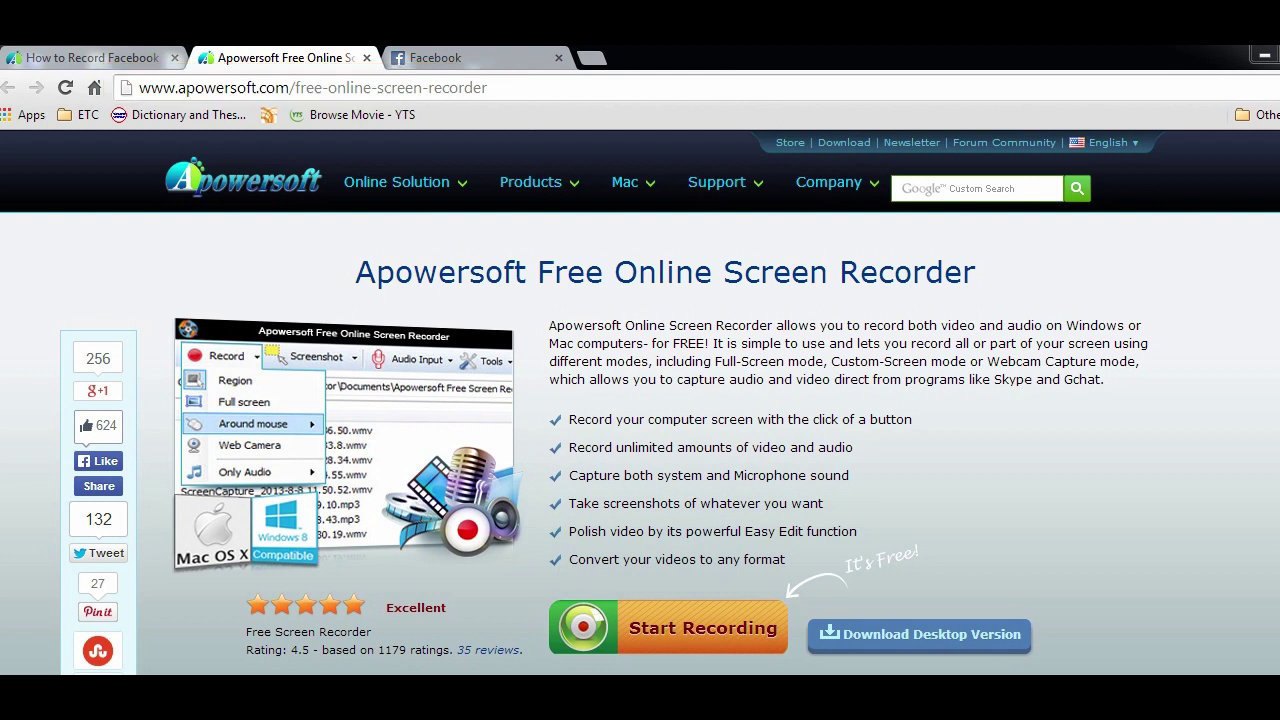
pyautogui.click(663, 634)
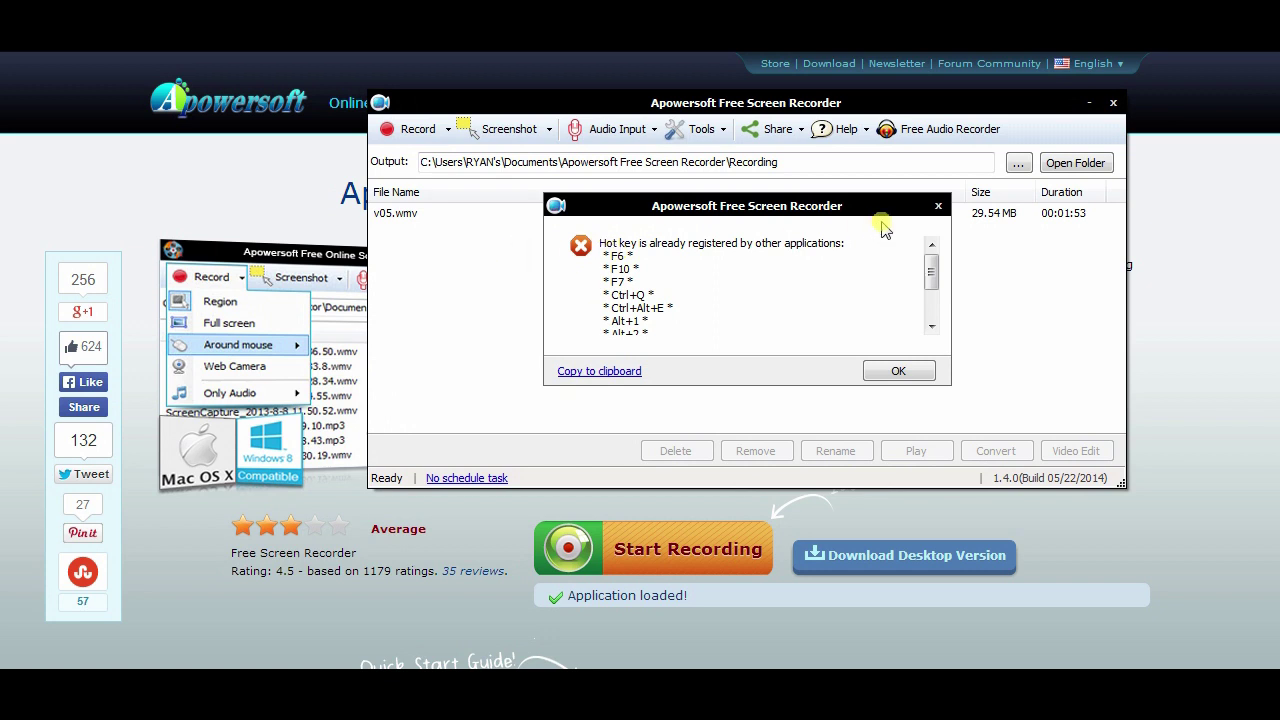
# Step: Close the hotkey conflict warning and open a friend's chat from Facebook's sidebar
pyautogui.click(940, 207)
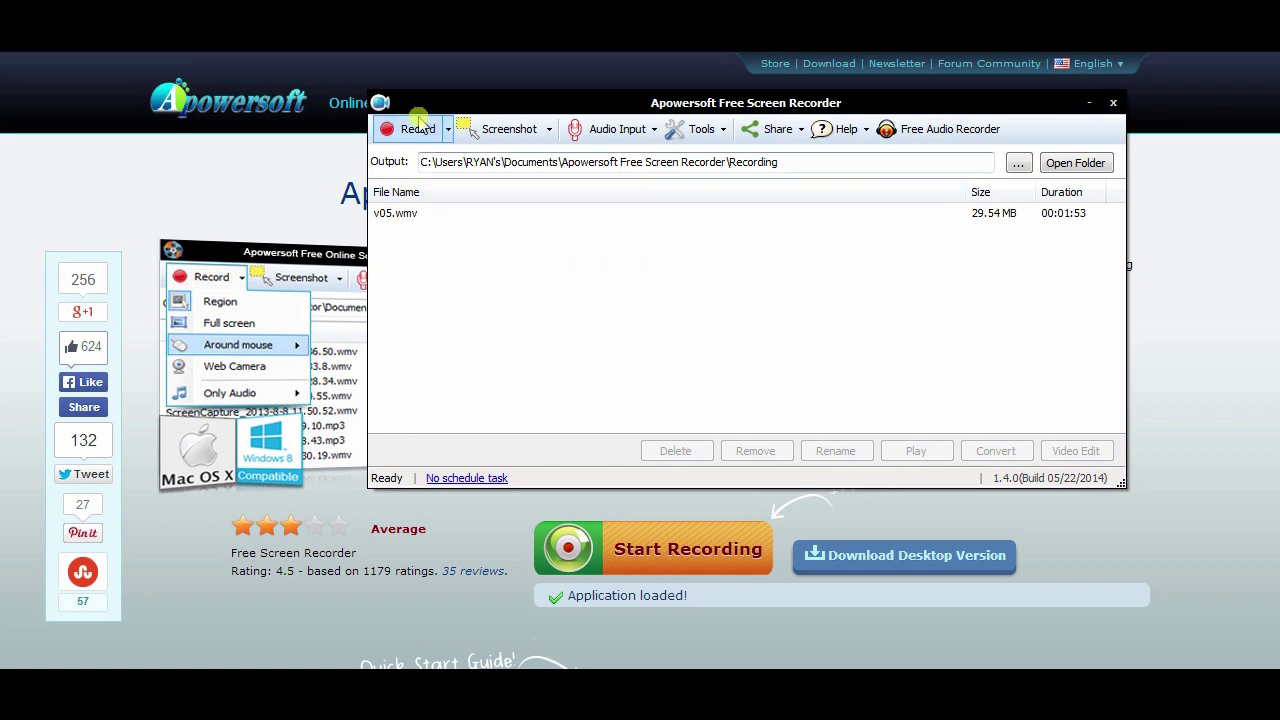
pyautogui.click(466, 128)
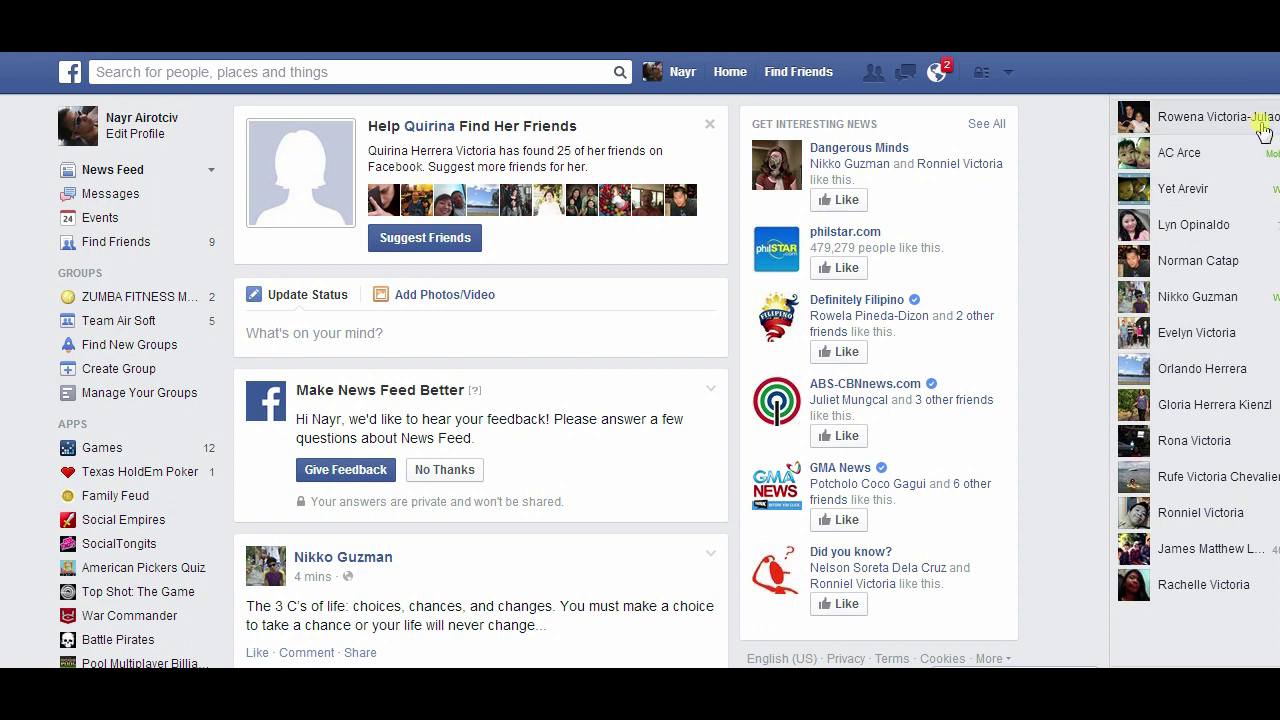
pyautogui.moveTo(1192, 234)
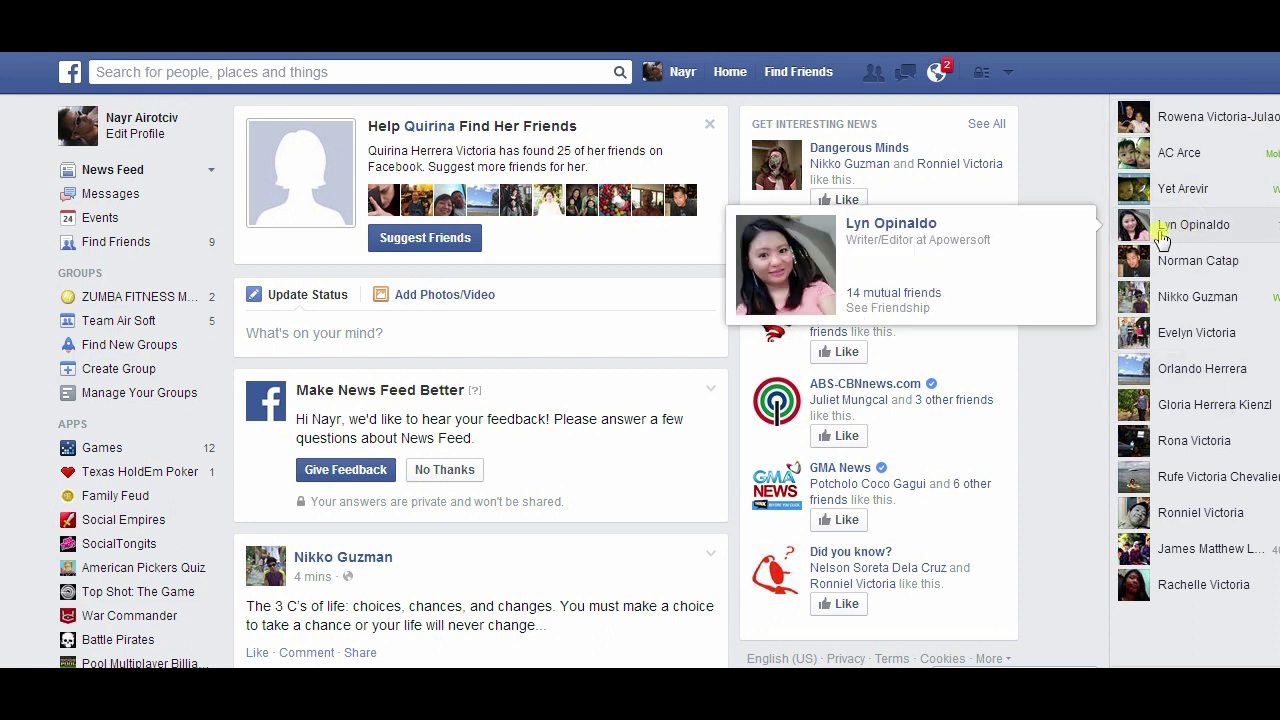
pyautogui.click(1192, 234)
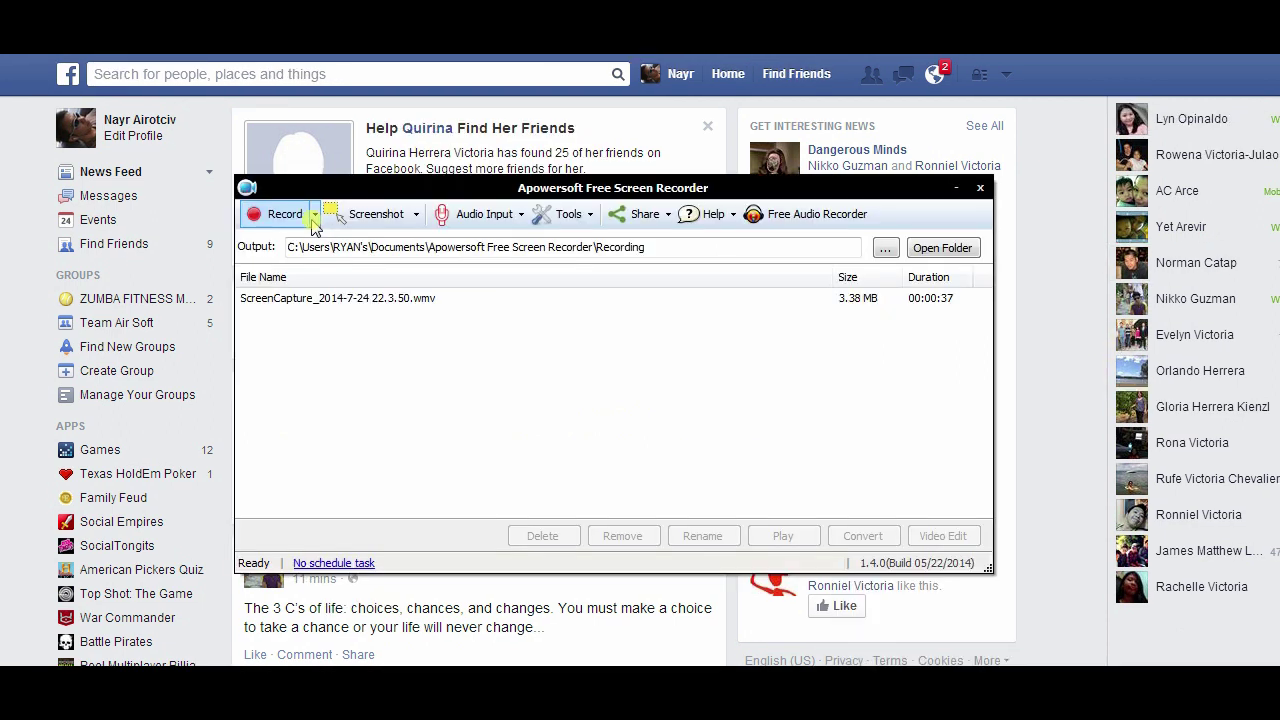
# Step: Pick a recording mode and set Audio Input to System sound and microphone
pyautogui.click(314, 214)
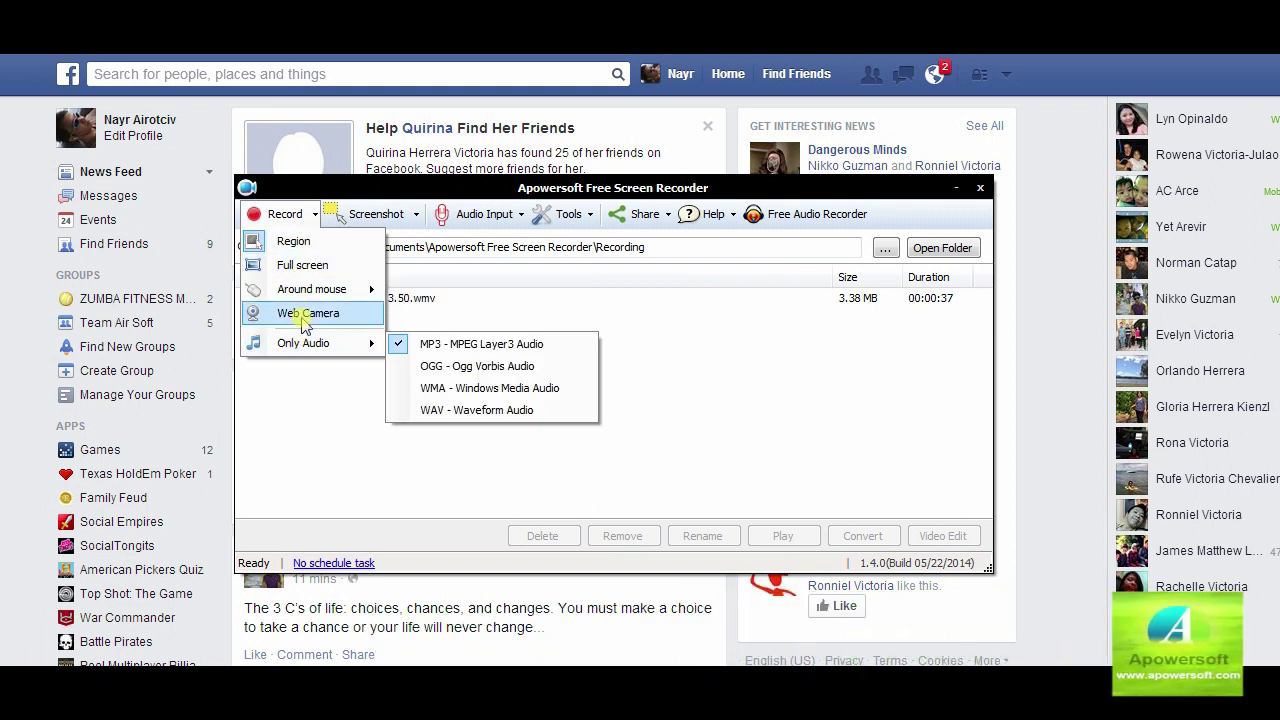
pyautogui.click(313, 220)
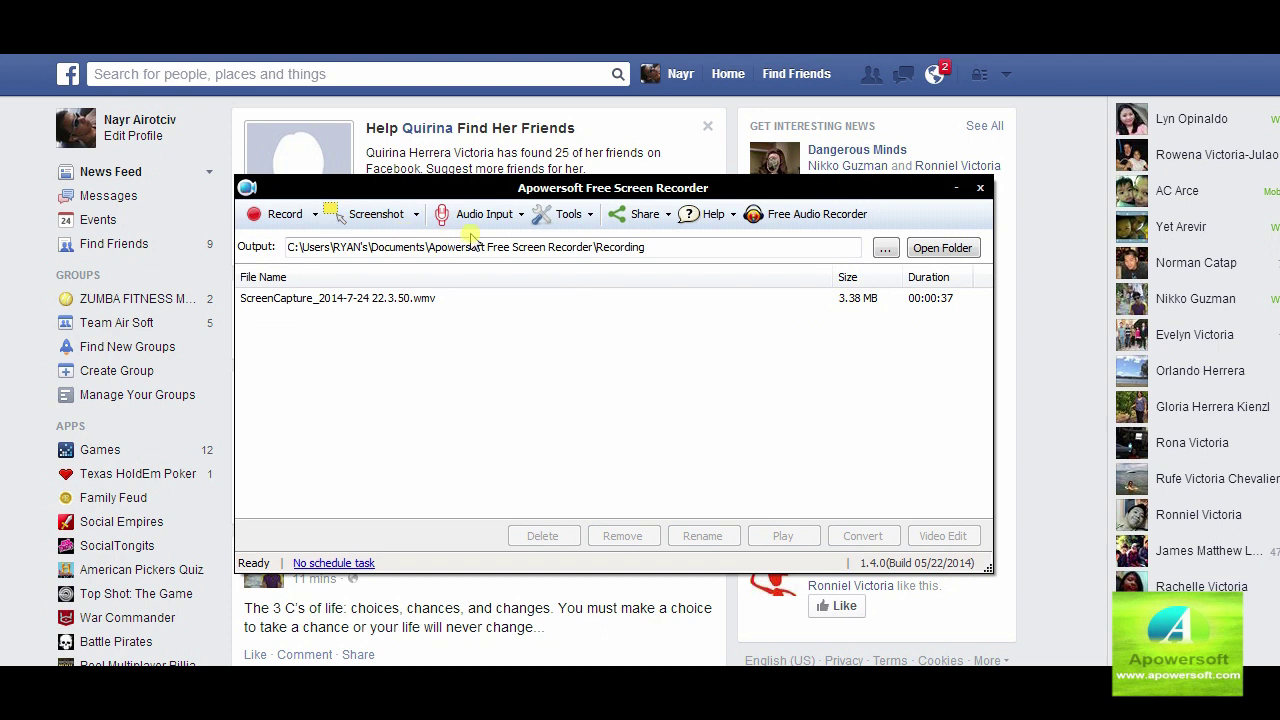
pyautogui.click(520, 220)
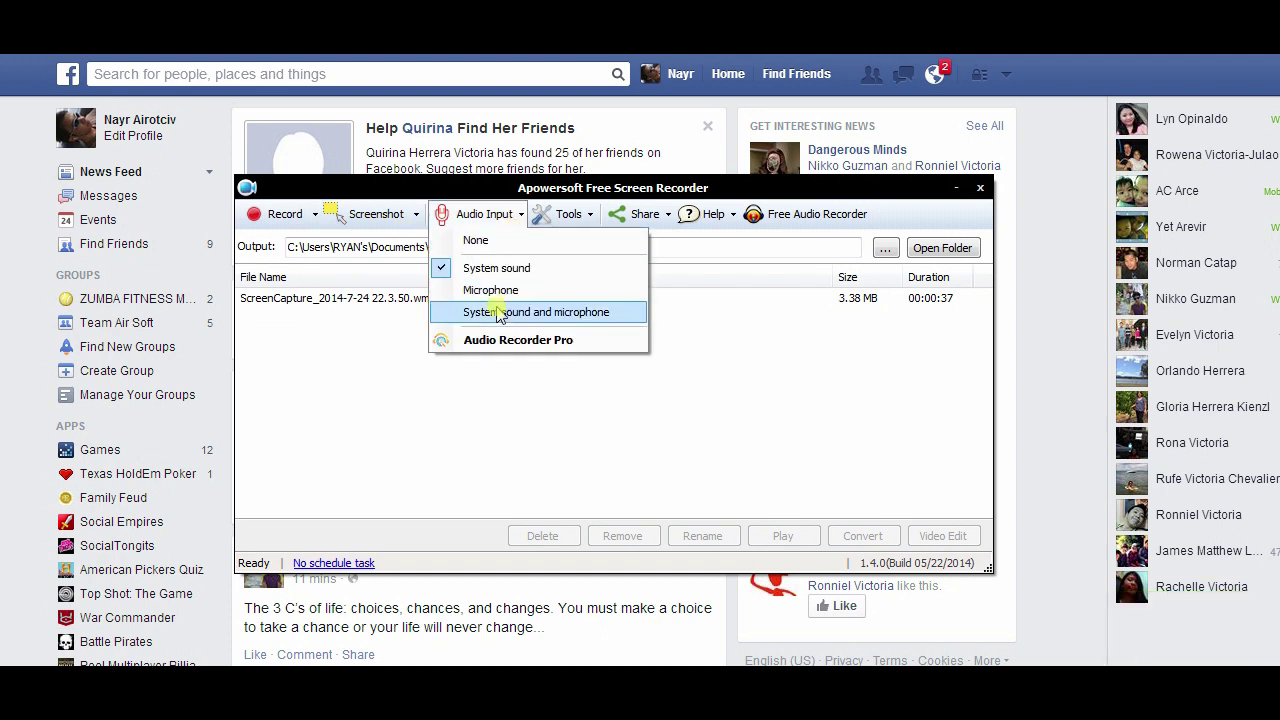
pyautogui.click(305, 358)
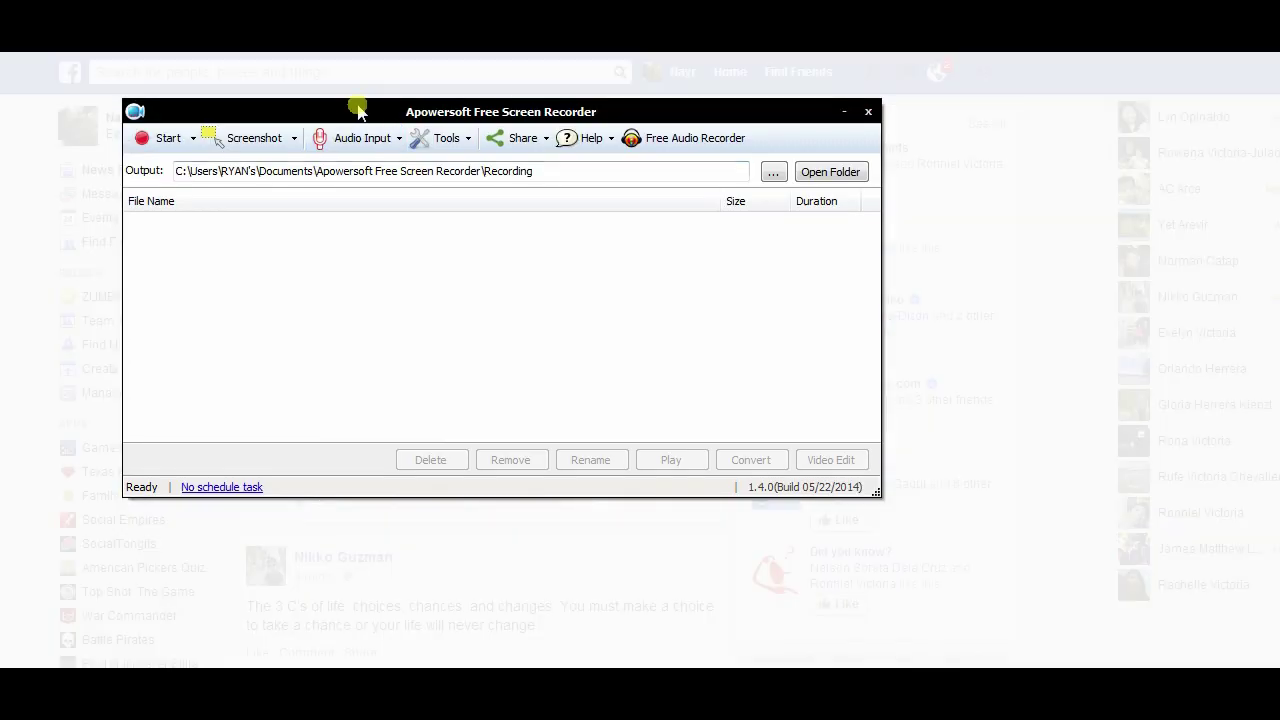
# Step: Move the recorder aside, select the 632×424 call window via Ctrl+F7, and start recording
pyautogui.moveTo(363, 110); pyautogui.dragTo(380, 365)
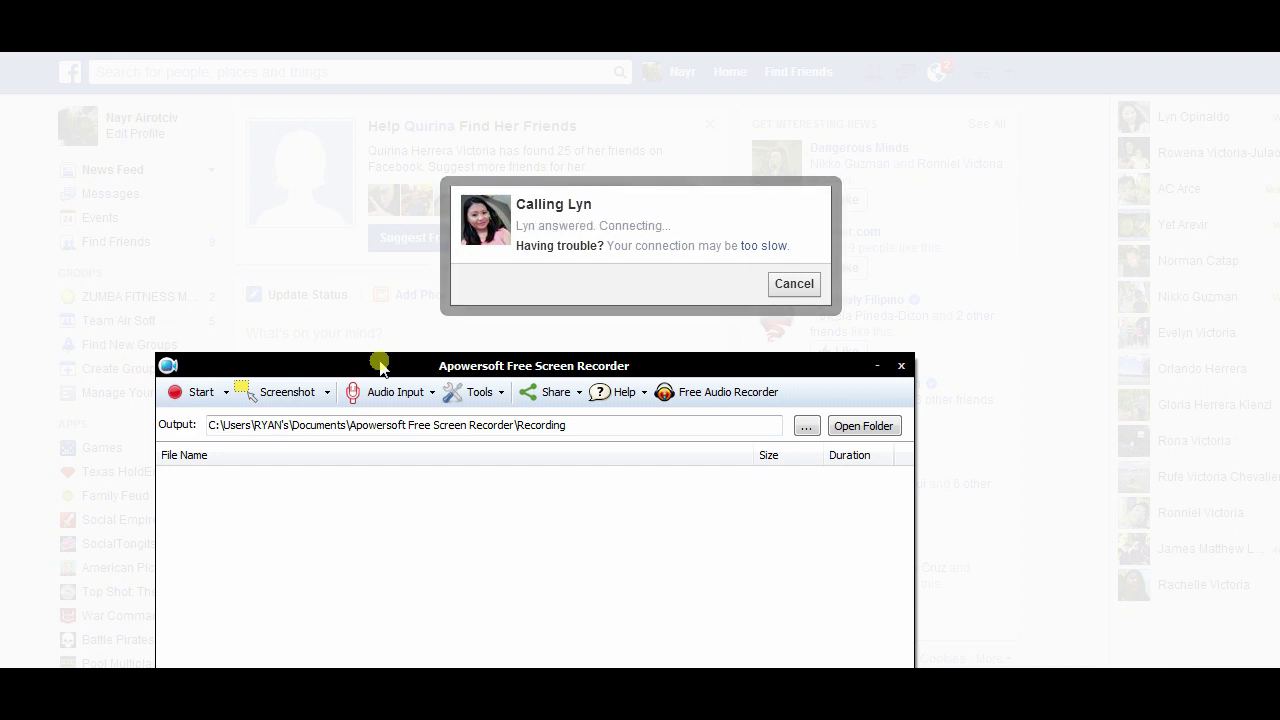
pyautogui.hotkey('ctrl', 'F7')
pyautogui.click(962, 395)
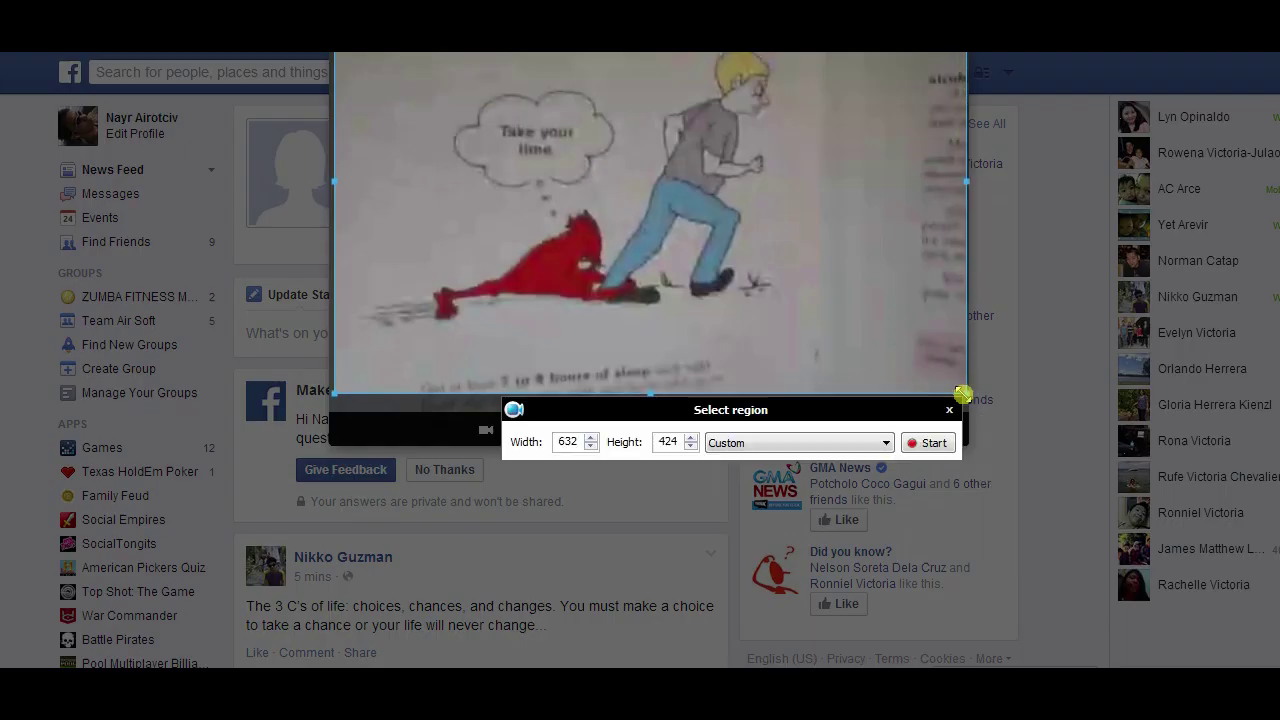
pyautogui.click(925, 443)
# Step: Start the countdown and add the navy text 'heart' onto the call video
pyautogui.click(806, 389)
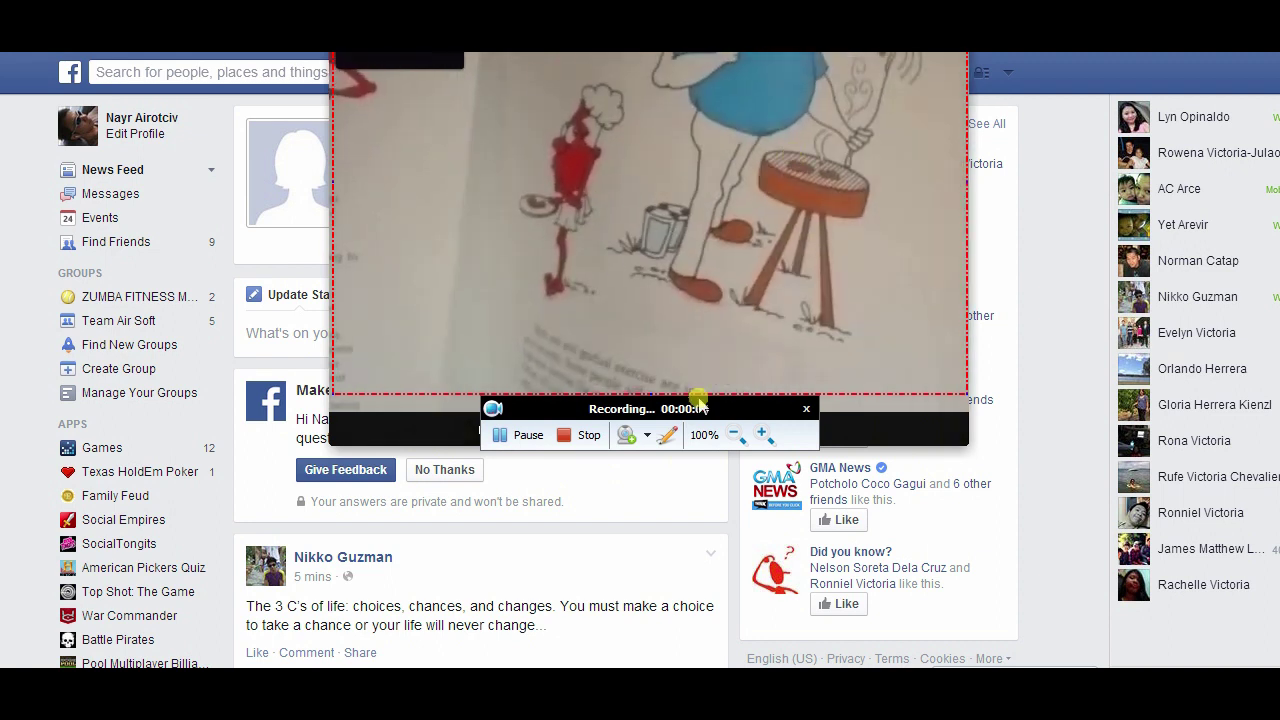
pyautogui.click(667, 437)
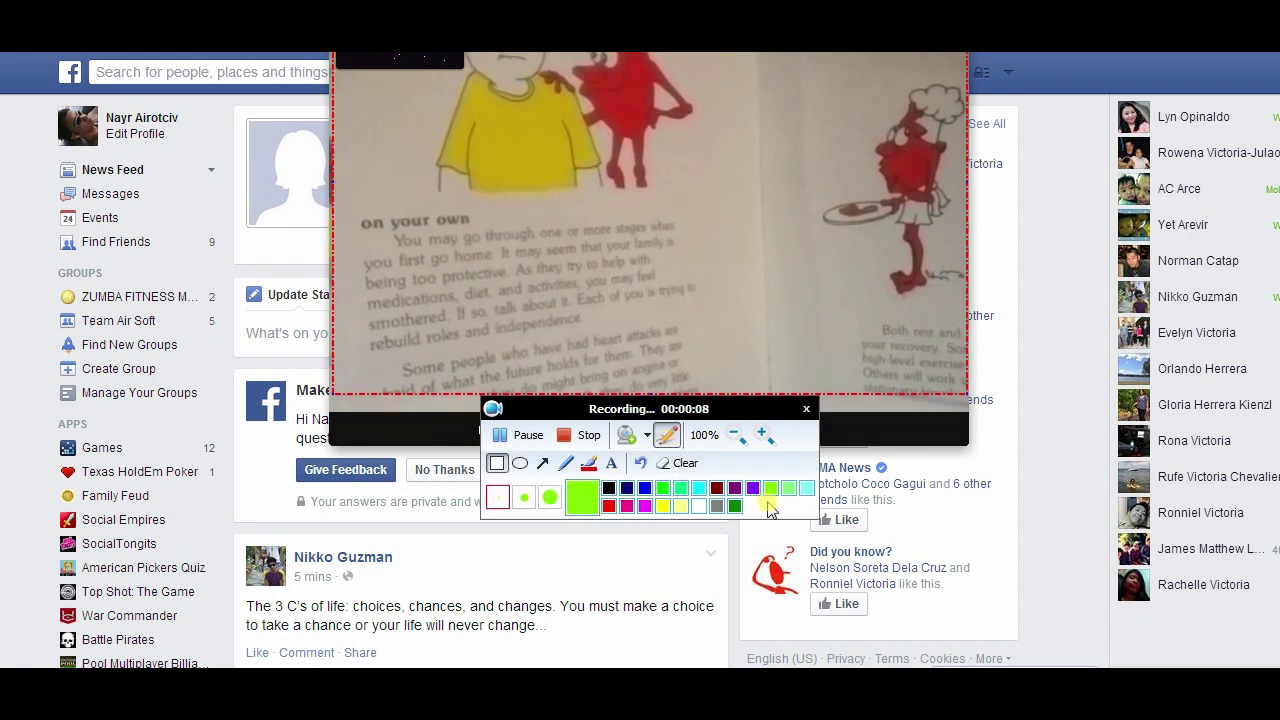
pyautogui.click(612, 465)
pyautogui.click(627, 490)
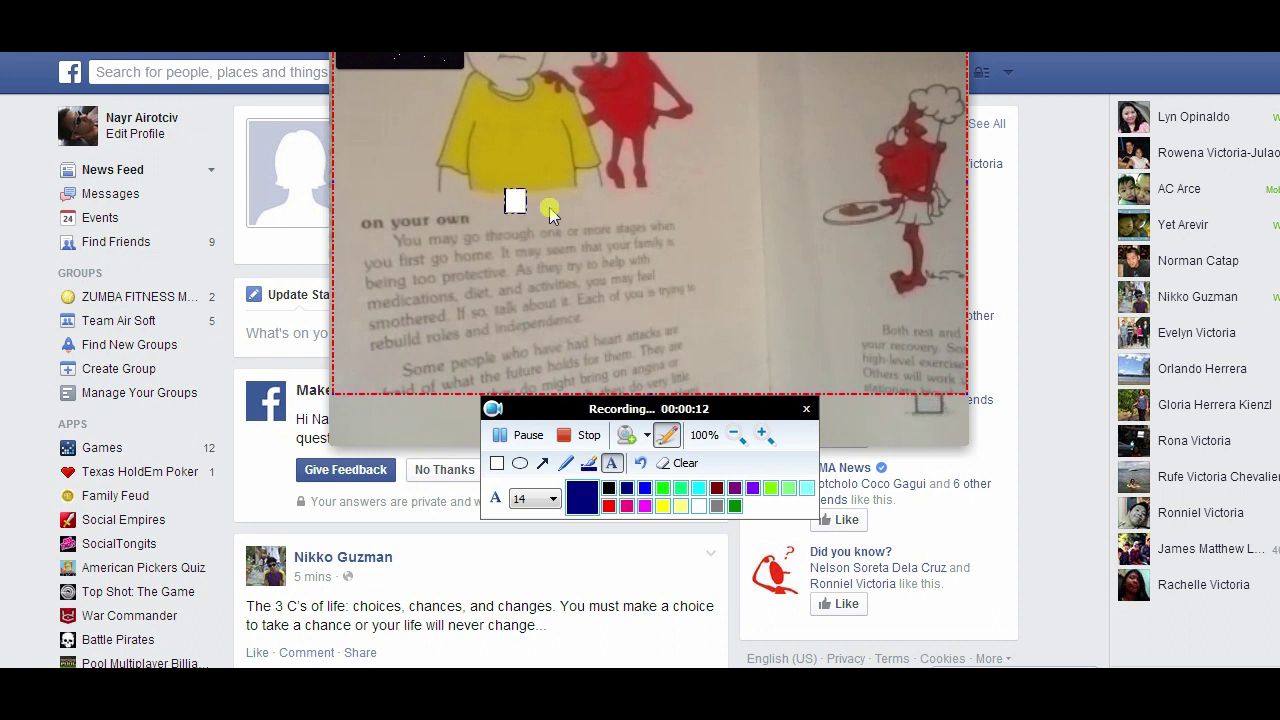
pyautogui.write('heart')
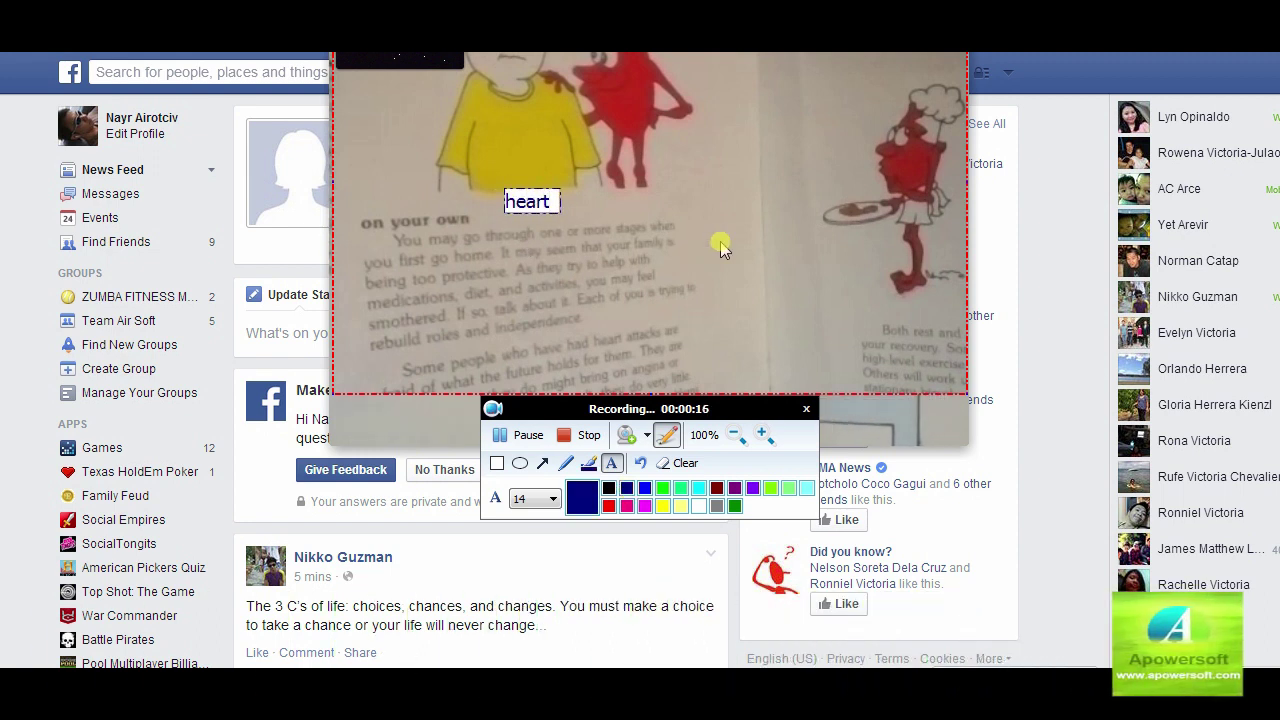
pyautogui.click(722, 248)
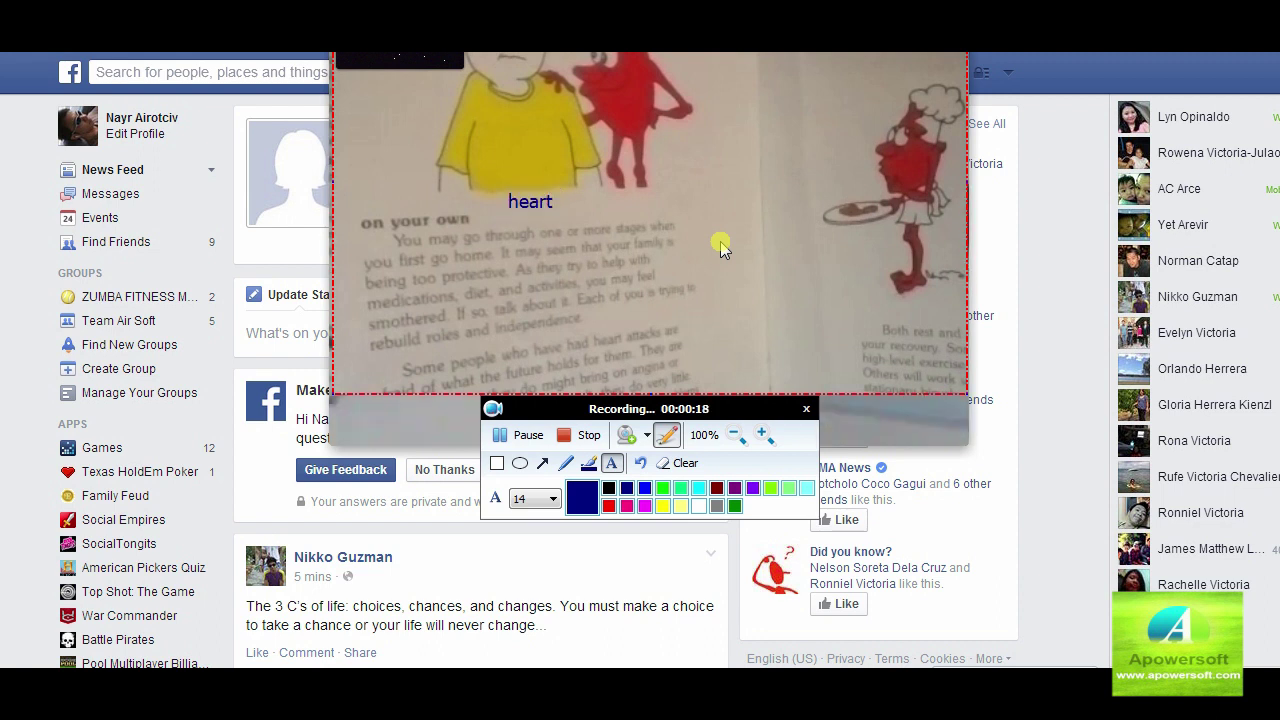
# Step: Draw an arrow toward the chef, an ellipse near the bottom, and a box around 'first go'
pyautogui.click(542, 463)
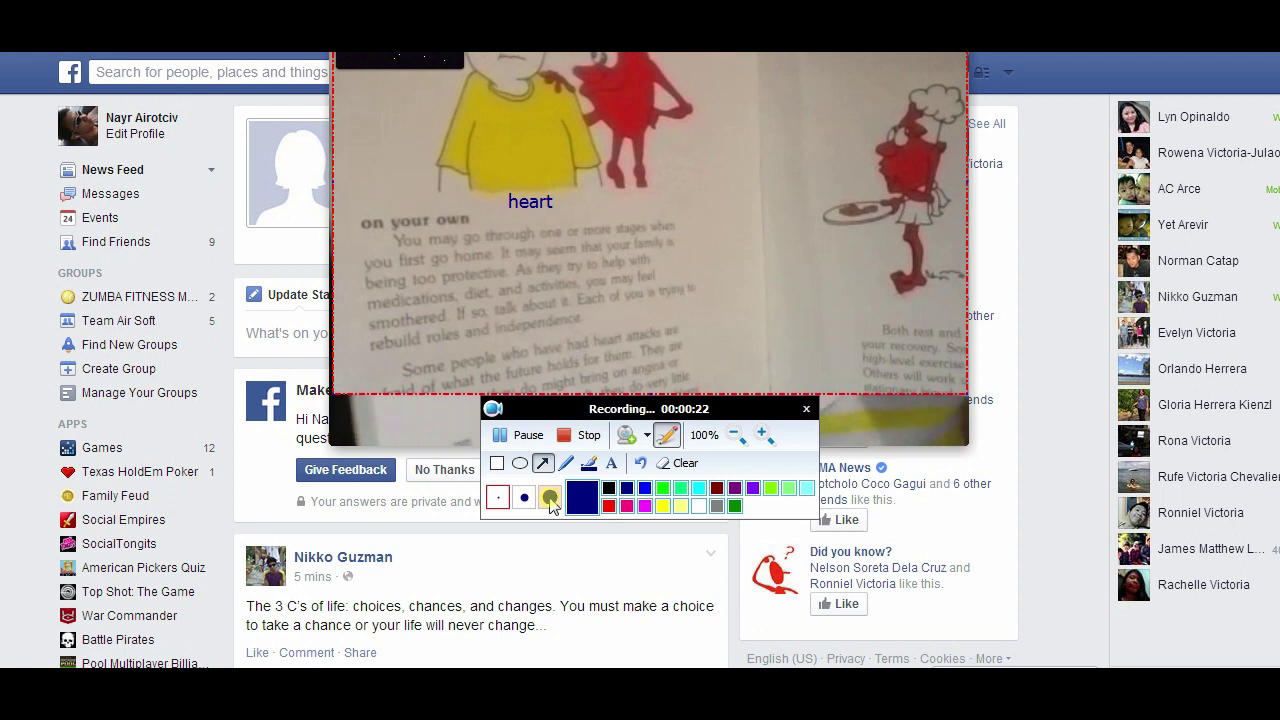
pyautogui.moveTo(508, 292)
pyautogui.mouseDown()
pyautogui.moveTo(751, 200)
pyautogui.moveTo(860, 196)
pyautogui.mouseUp()
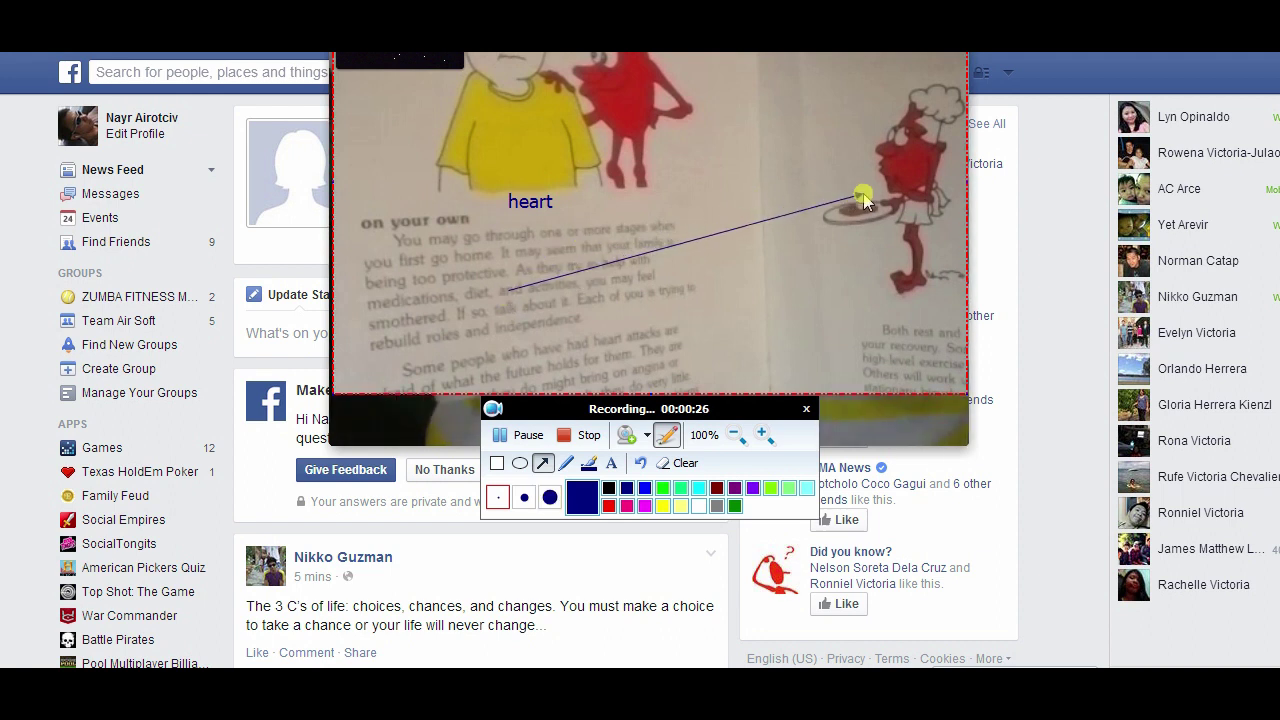
pyautogui.click(519, 463)
pyautogui.moveTo(693, 297); pyautogui.dragTo(870, 342)
pyautogui.click(497, 463)
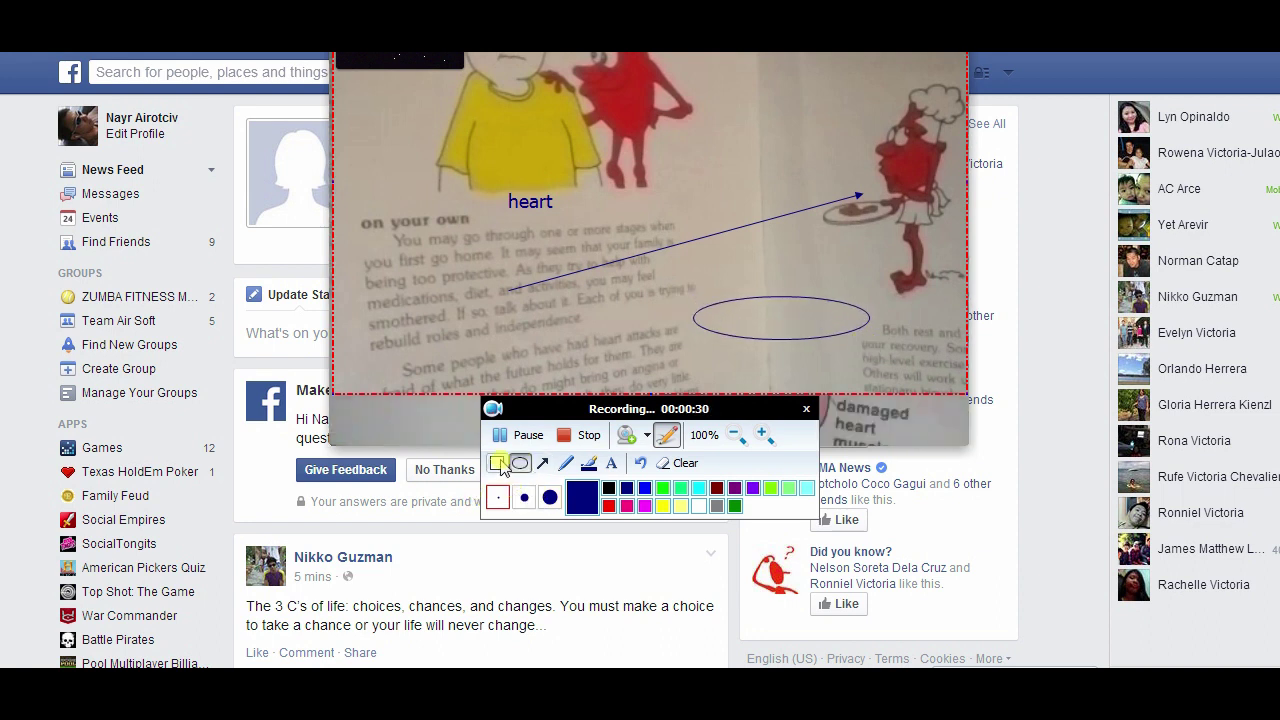
pyautogui.moveTo(399, 243); pyautogui.dragTo(456, 281)
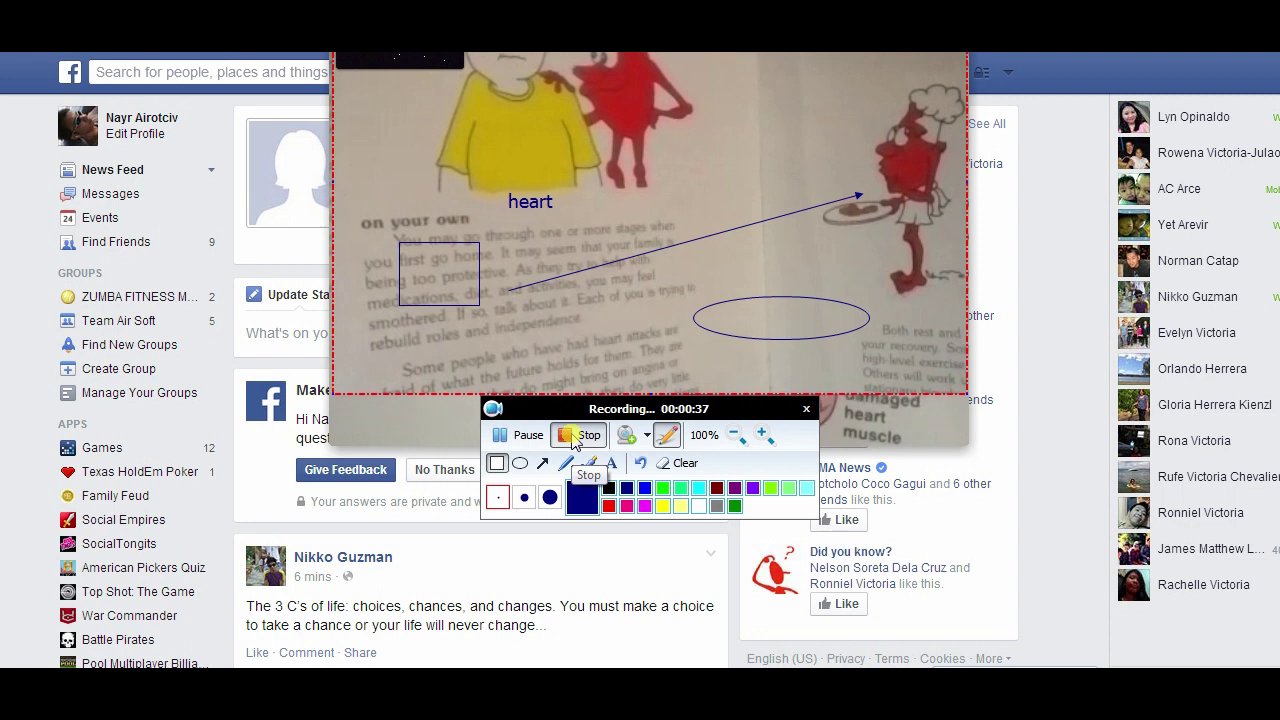
# Step: Stop recording and play ScreenCapture_2014-7-24 22.3.50.wmv, with the player centred on screen
pyautogui.click(577, 440)
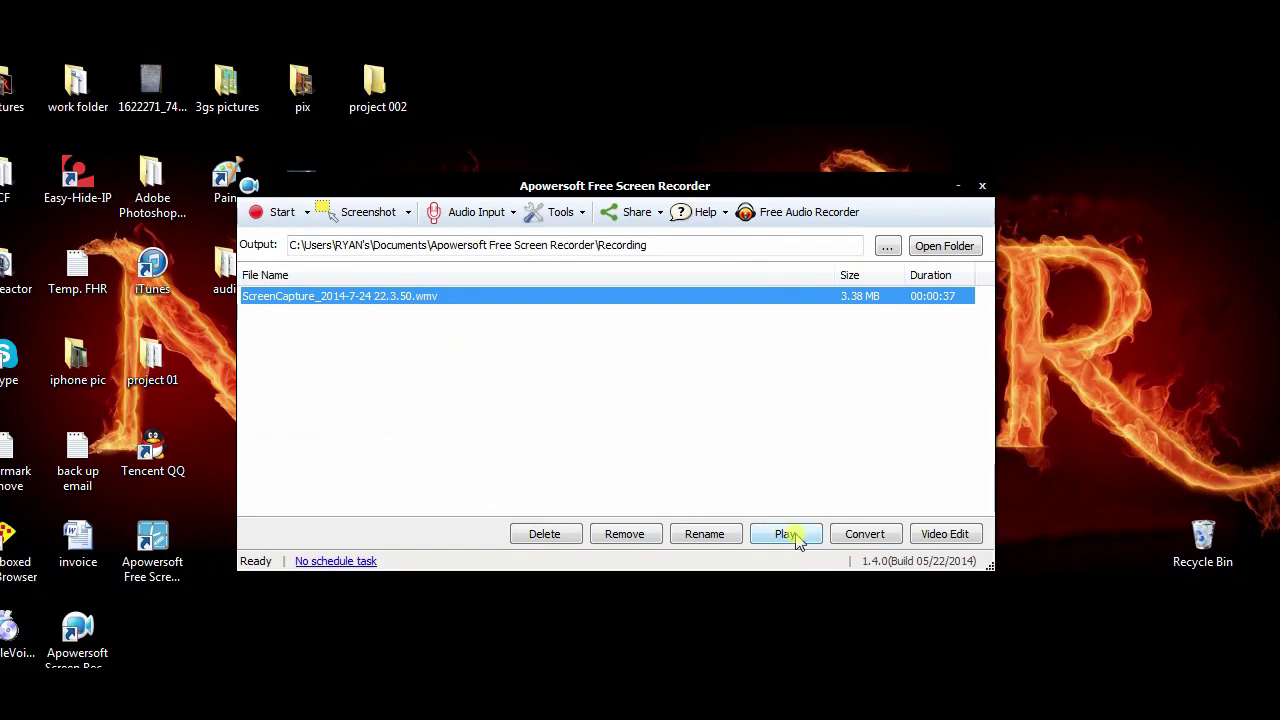
pyautogui.click(788, 535)
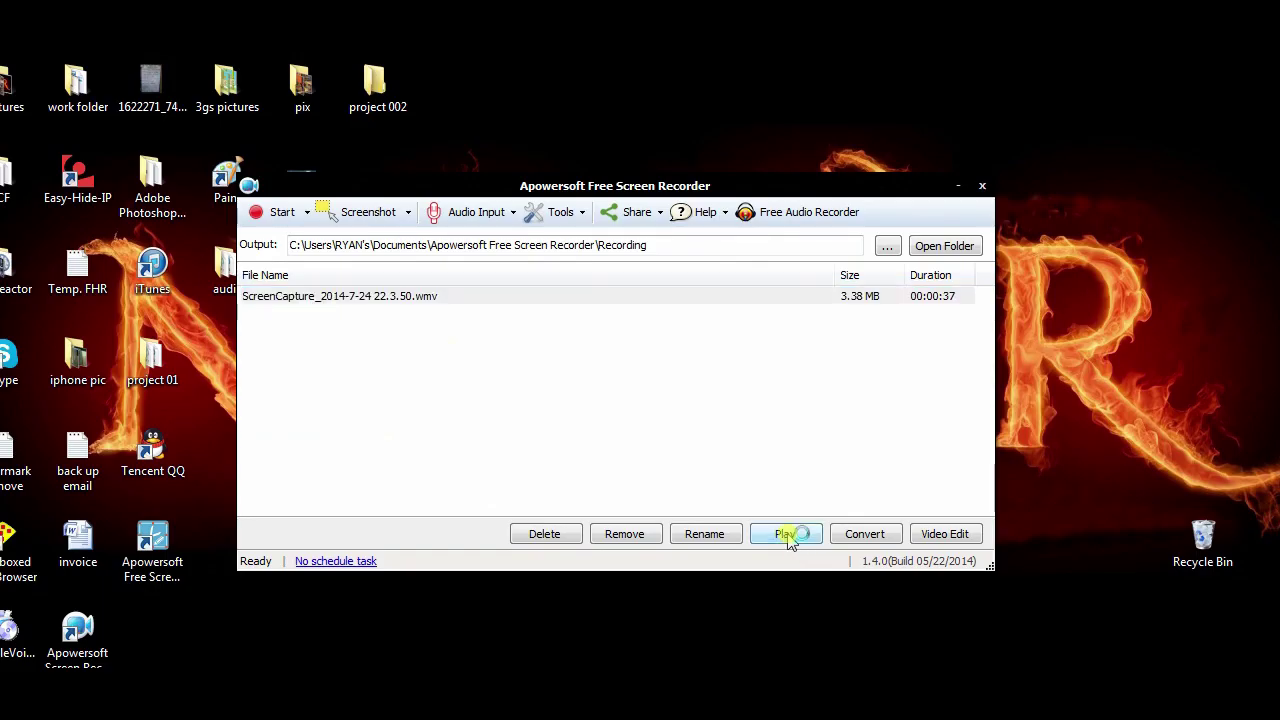
pyautogui.moveTo(271, 60); pyautogui.dragTo(526, 106)
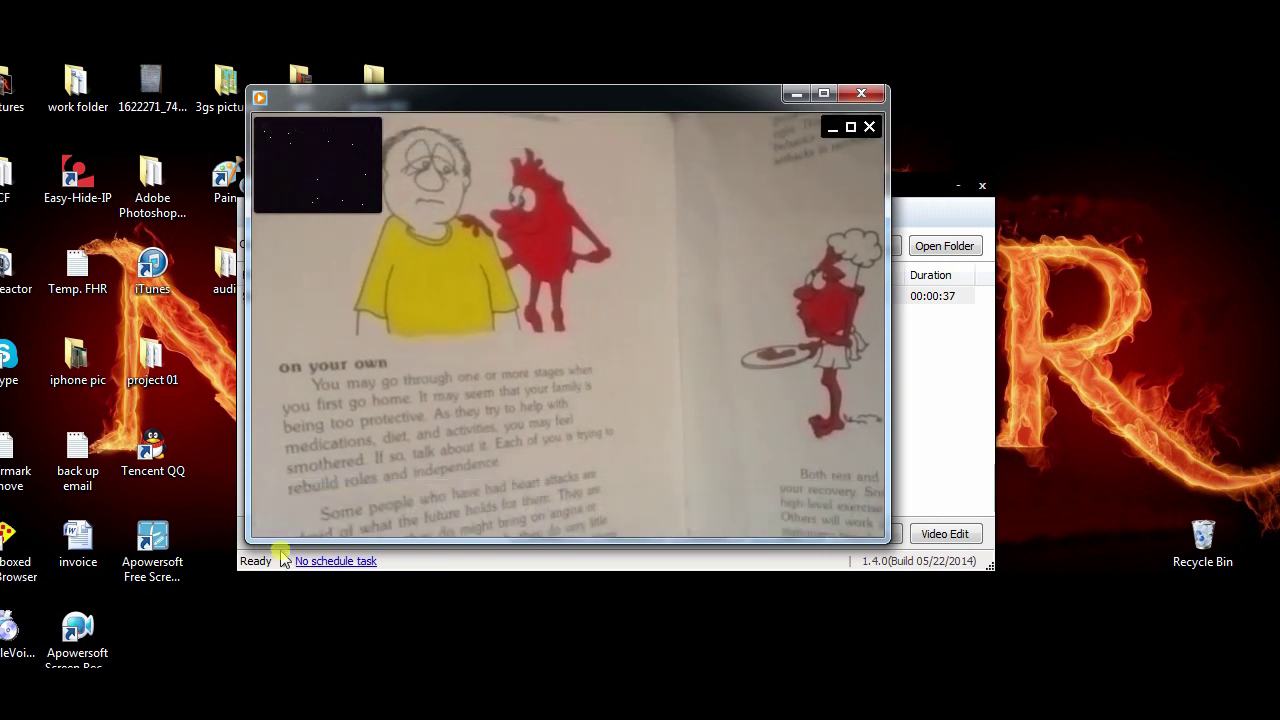
pyautogui.moveTo(334, 440)
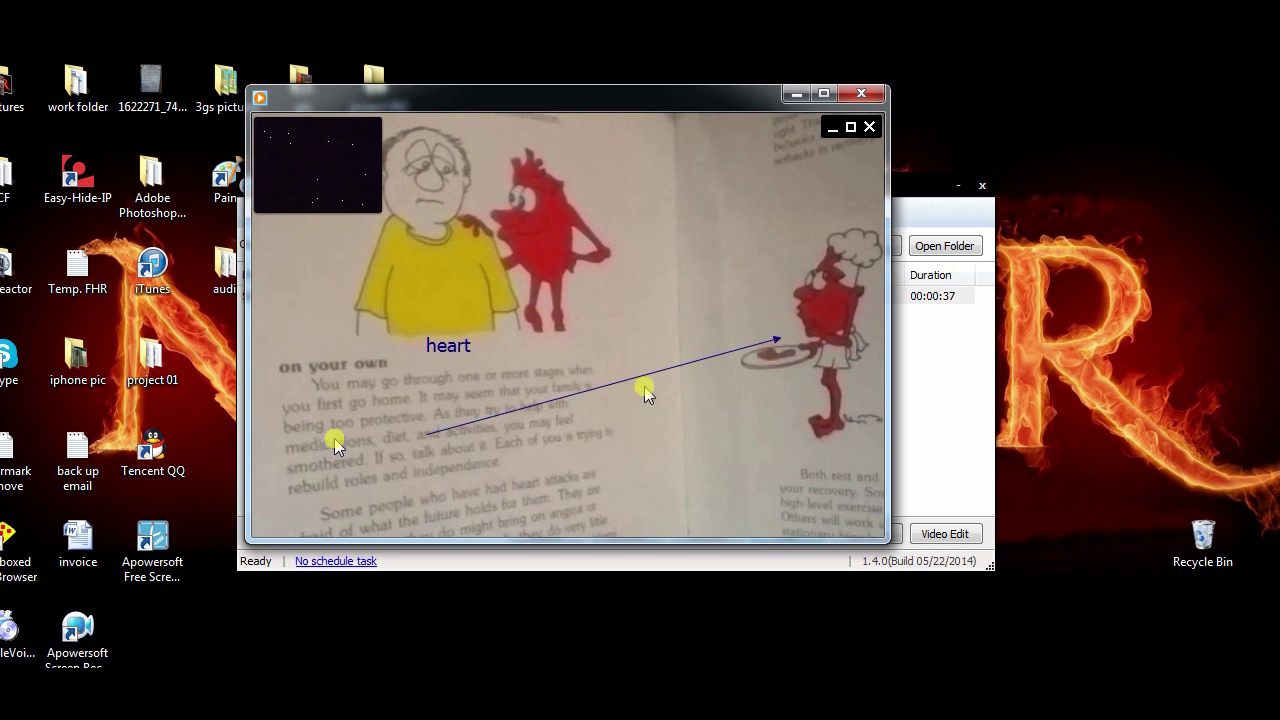
pyautogui.moveTo(393, 314)
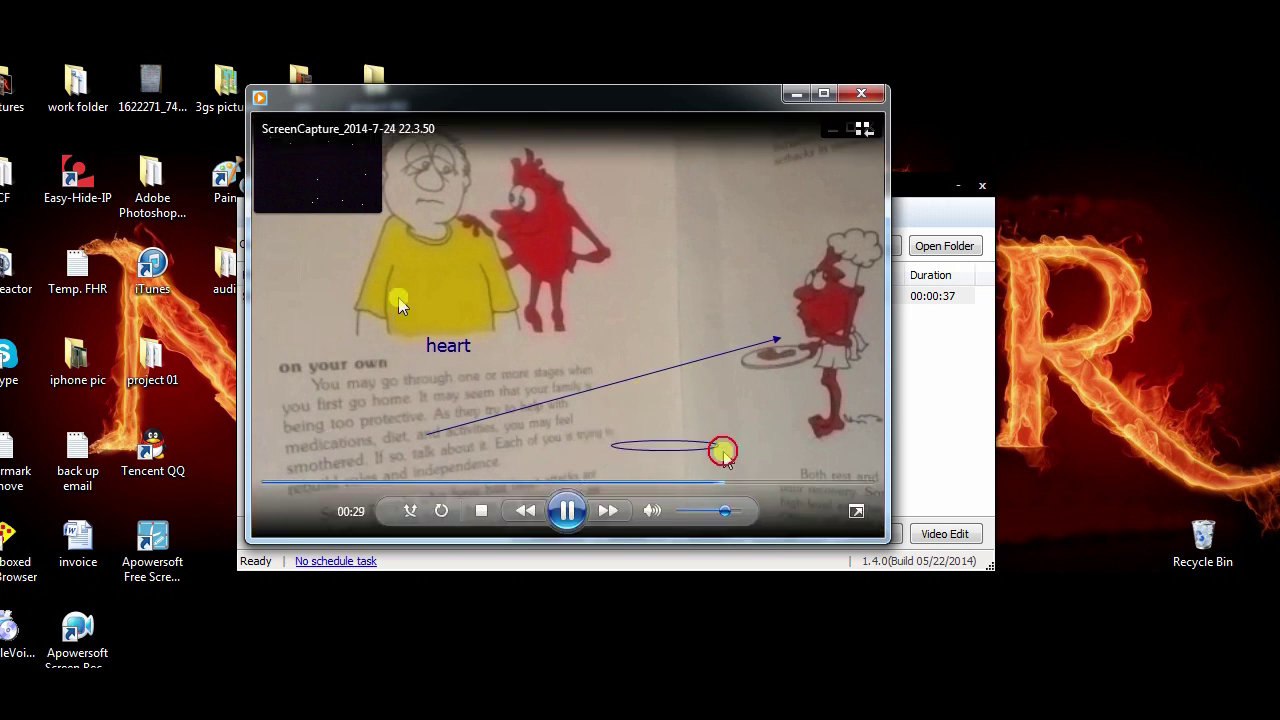